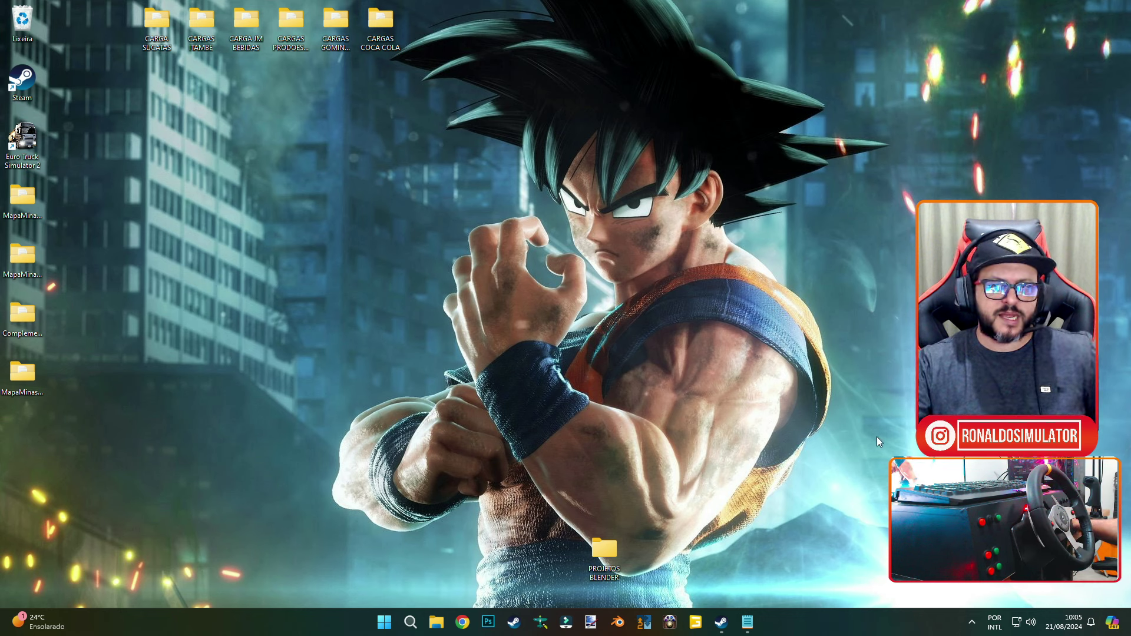
# - Open Chrome in full screen and search Google for "g hub logitec 920"
pyautogui.click(462, 622)
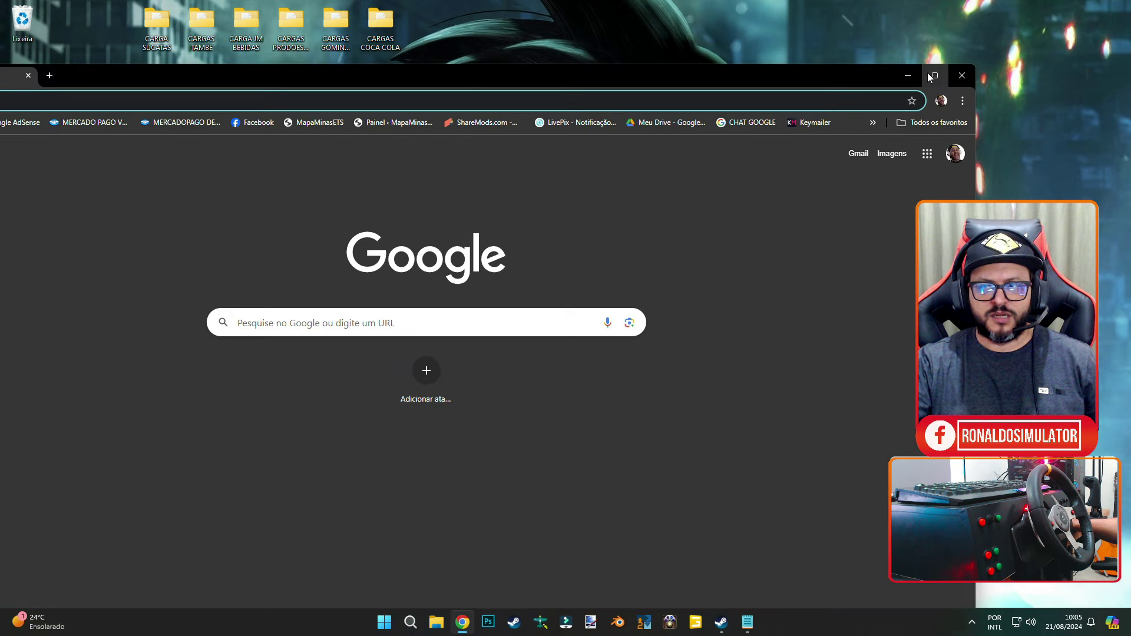
pyautogui.click(927, 73)
pyautogui.press('F11')
pyautogui.click(512, 215)
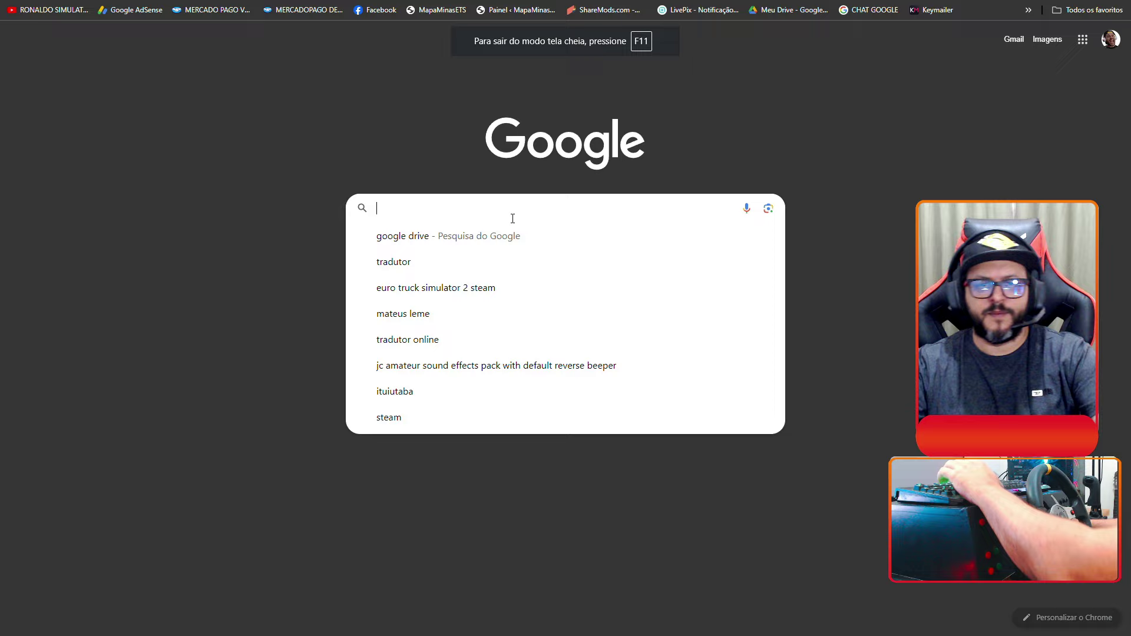
pyautogui.write('g')
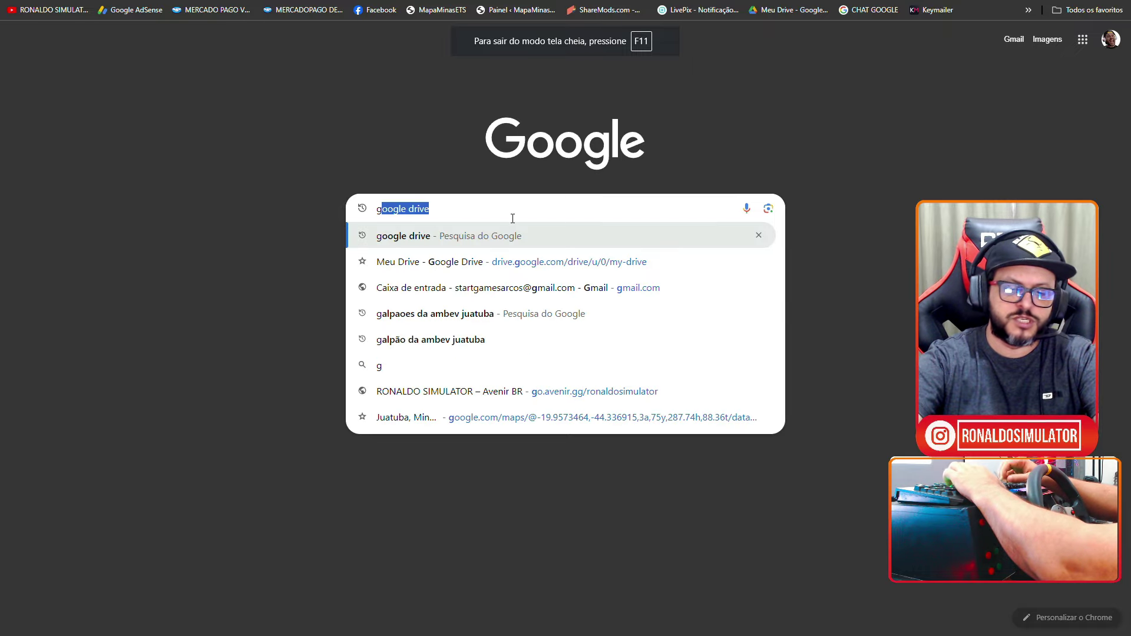
pyautogui.write(' hub lo')
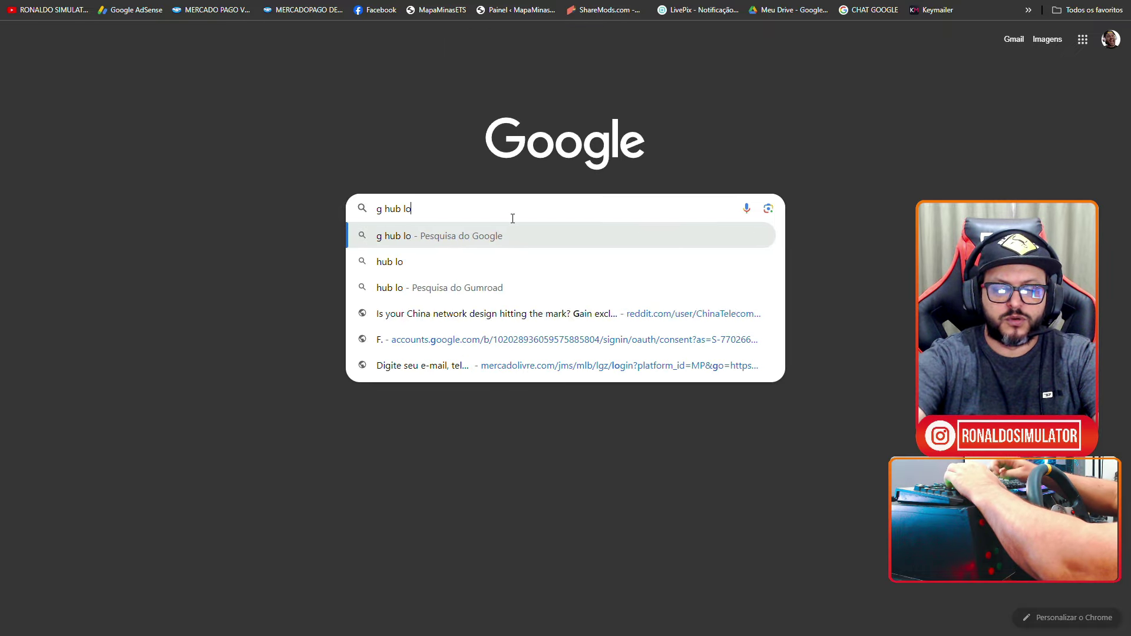
pyautogui.write('gitec ')
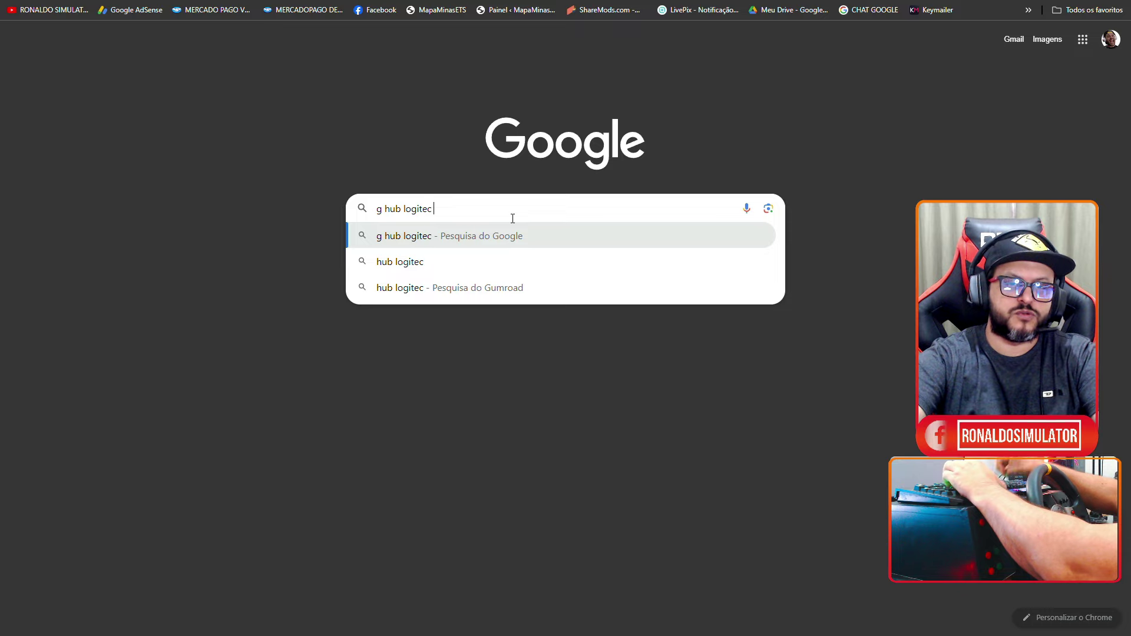
pyautogui.write('920')
pyautogui.press('Return')
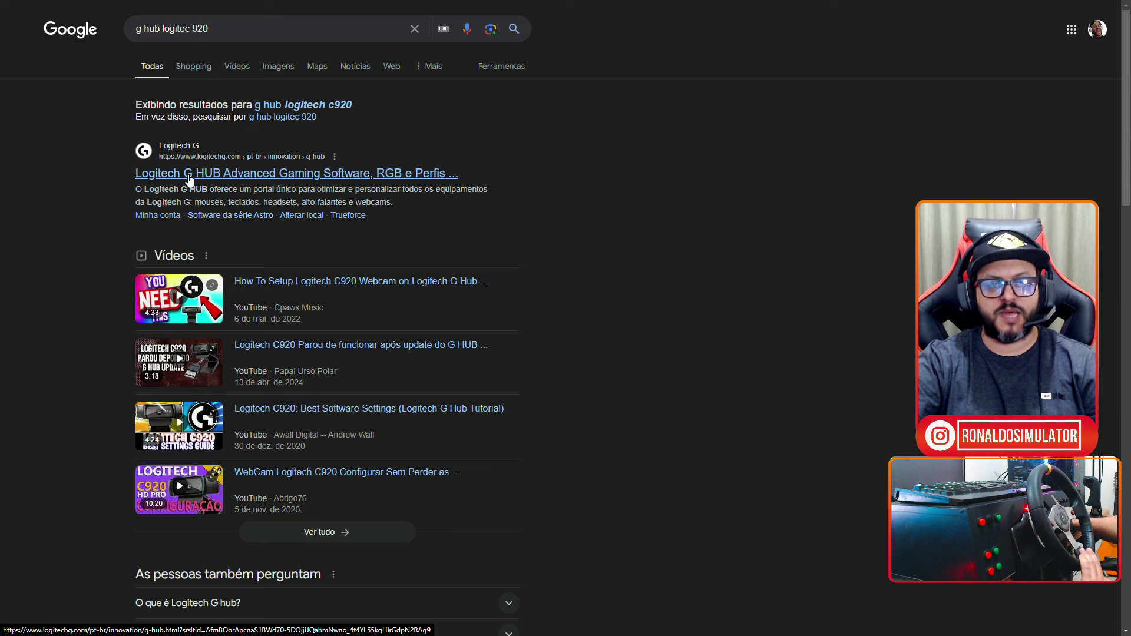
# - View the Logitech G HUB download page from the search results and return to the desktop
pyautogui.click(189, 175)
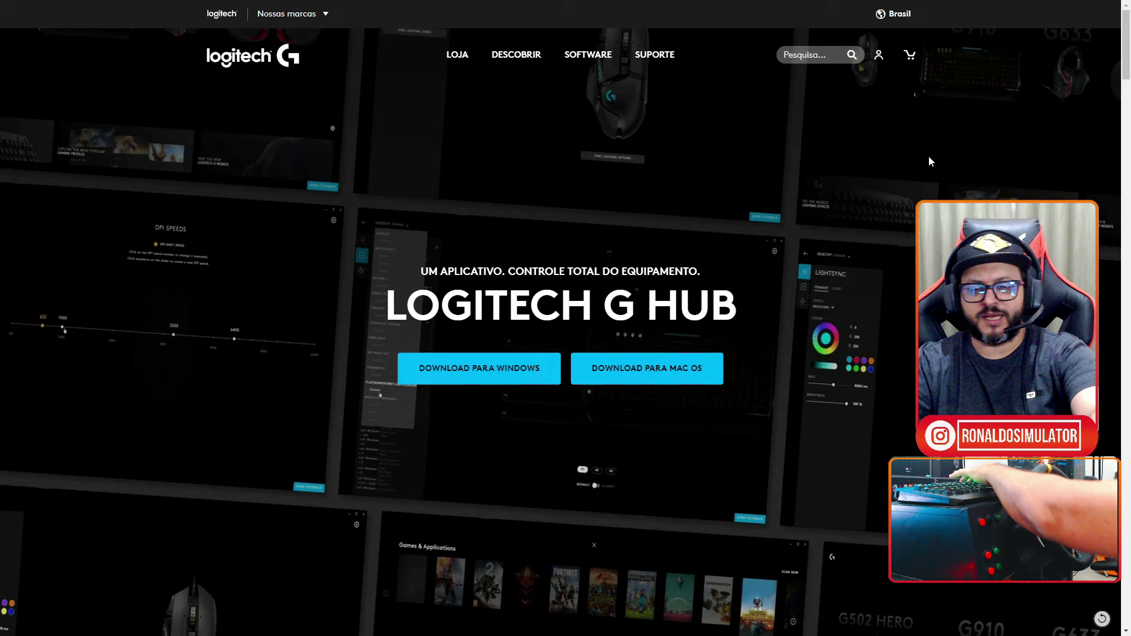
pyautogui.press('F11')
pyautogui.press('super+d')
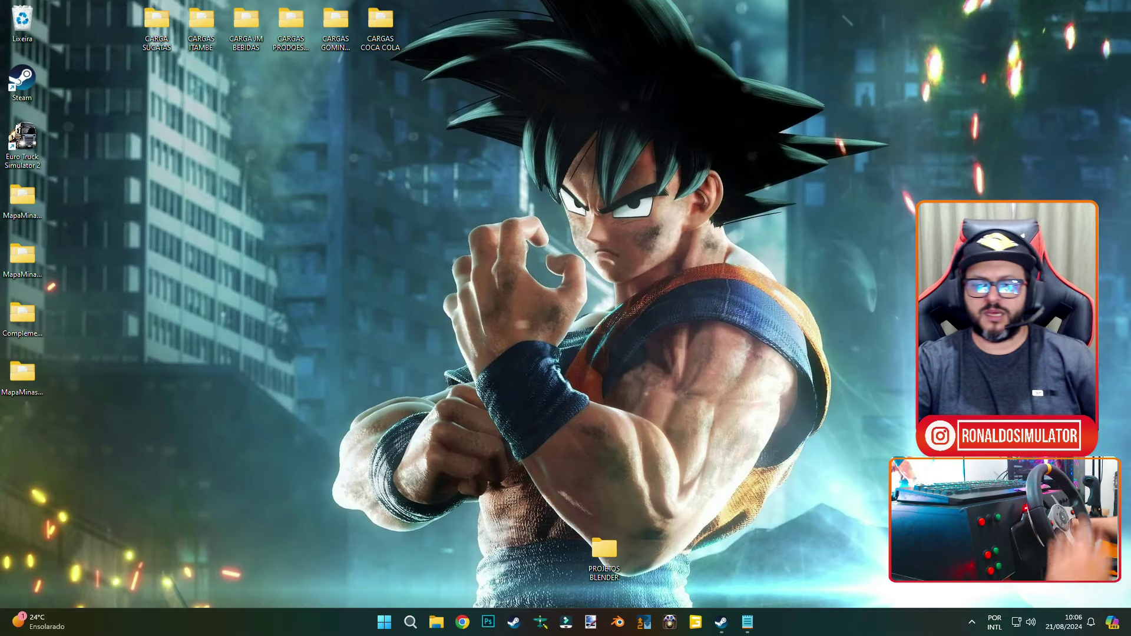
# - Start Logitech Profiler from the hidden background programs and move its window to the middle of the desktop
pyautogui.click(972, 622)
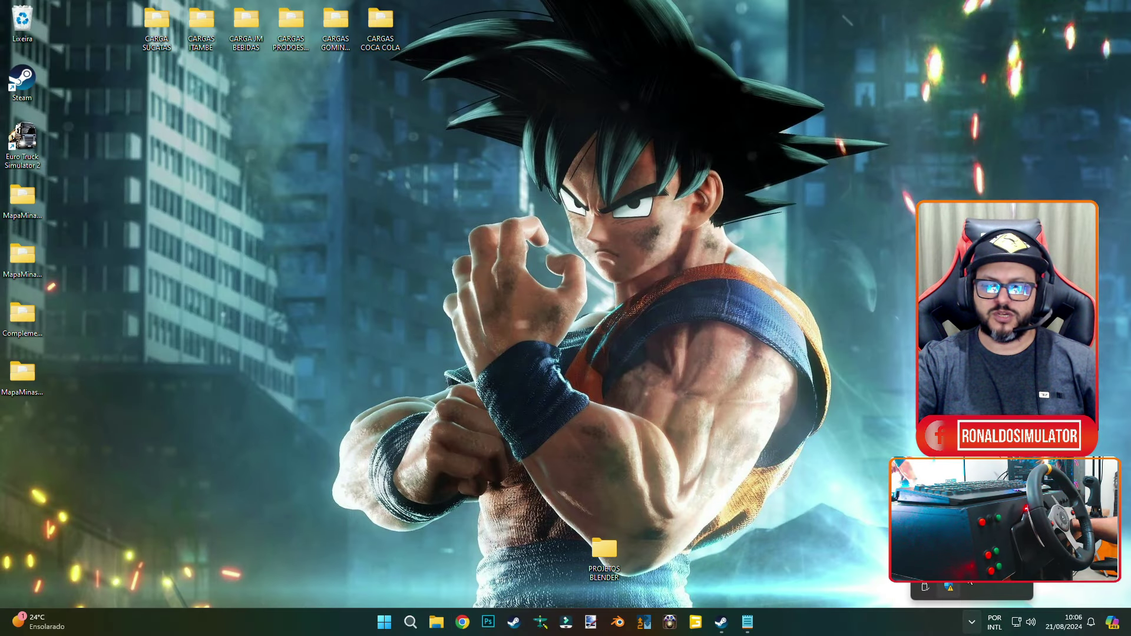
pyautogui.click(925, 586)
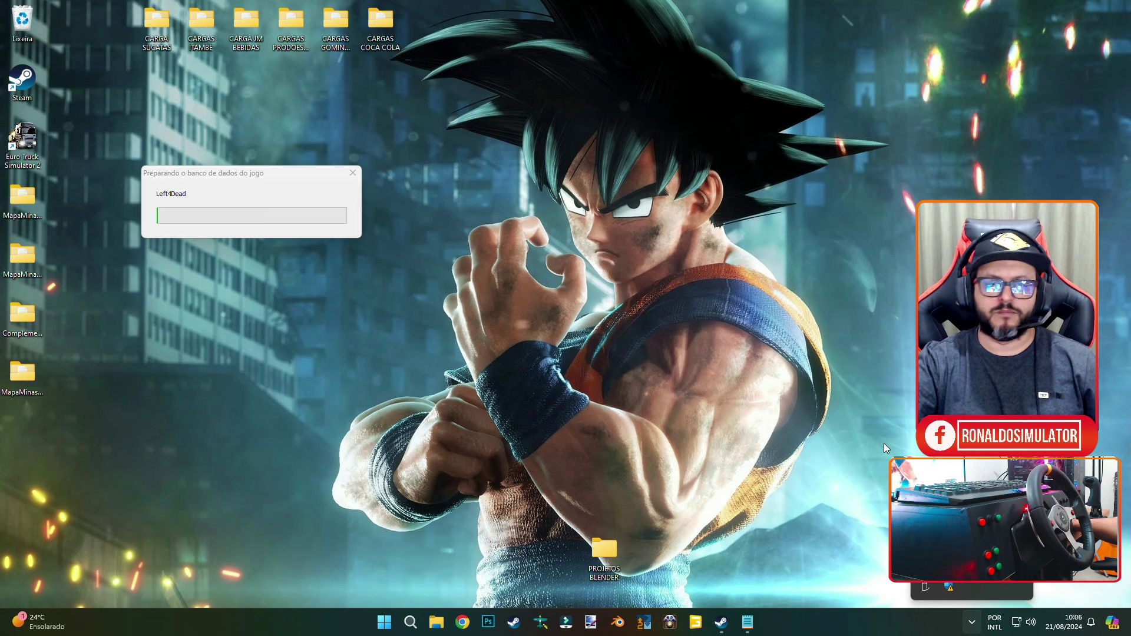
pyautogui.moveTo(274, 147); pyautogui.dragTo(566, 193)
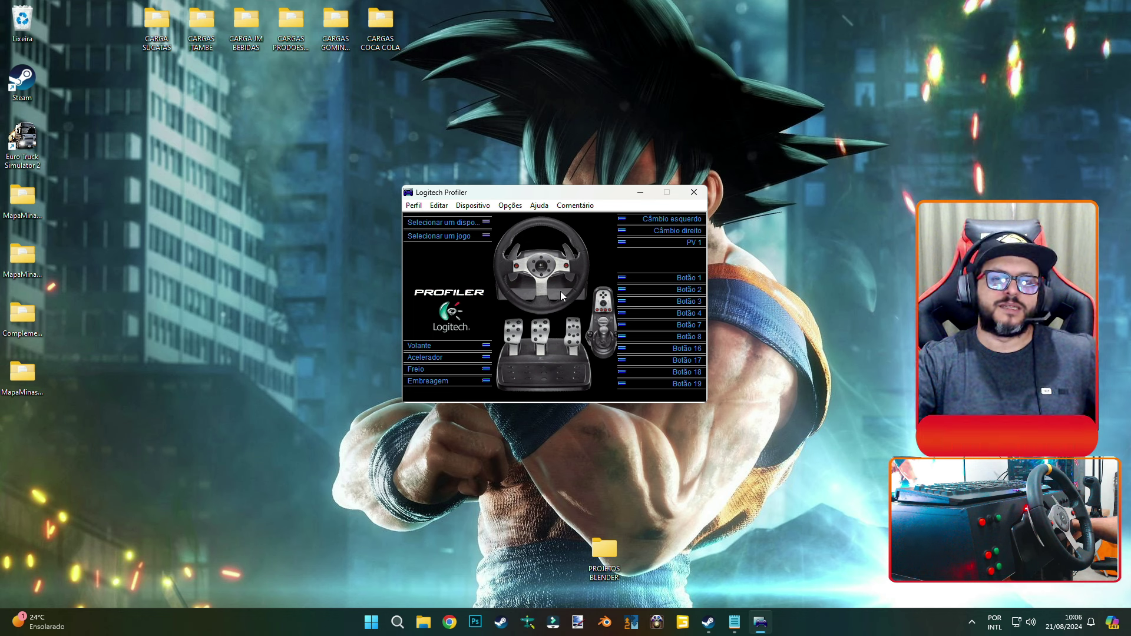
pyautogui.moveTo(558, 196); pyautogui.dragTo(570, 133)
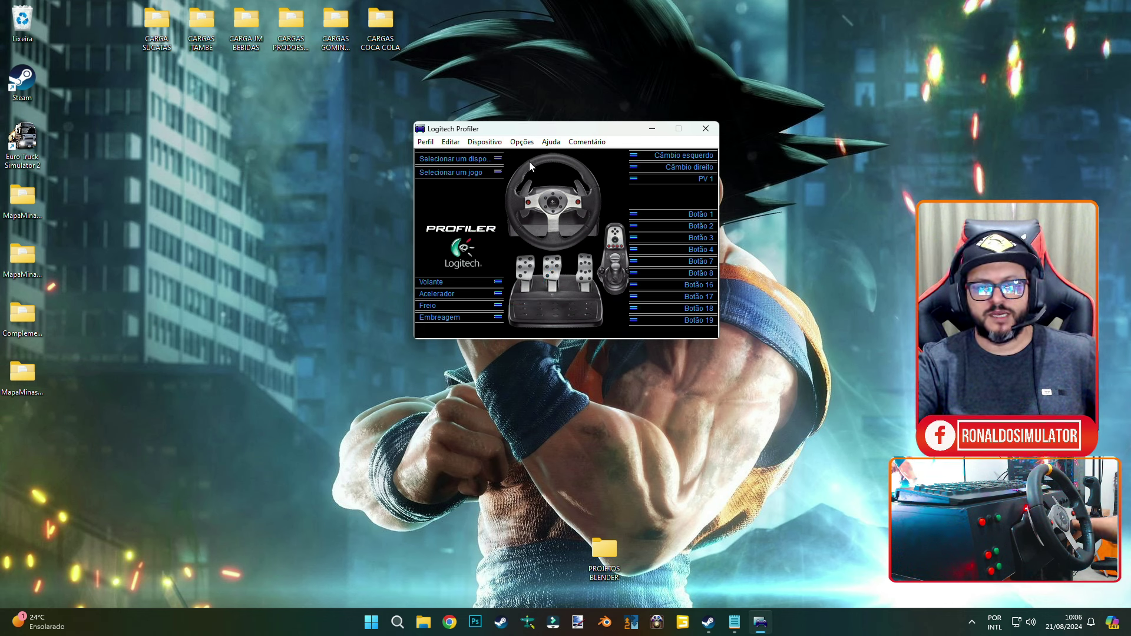
# - Set the wheel's degrees of rotation to 900° in Profiler's global device settings and accept the settings
pyautogui.click(520, 142)
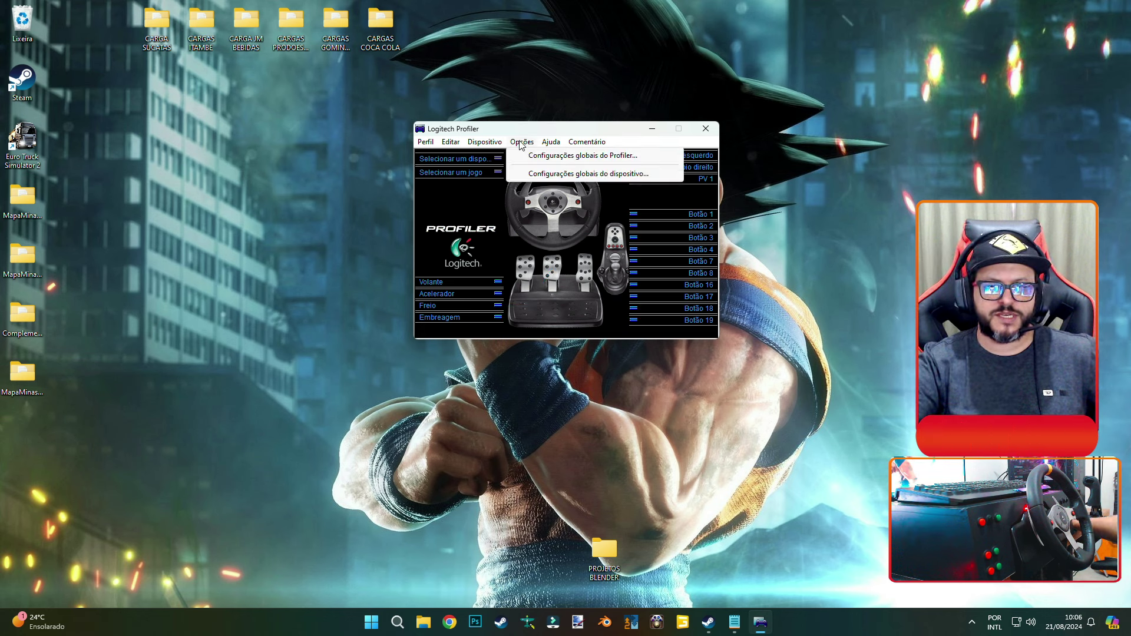
pyautogui.click(582, 175)
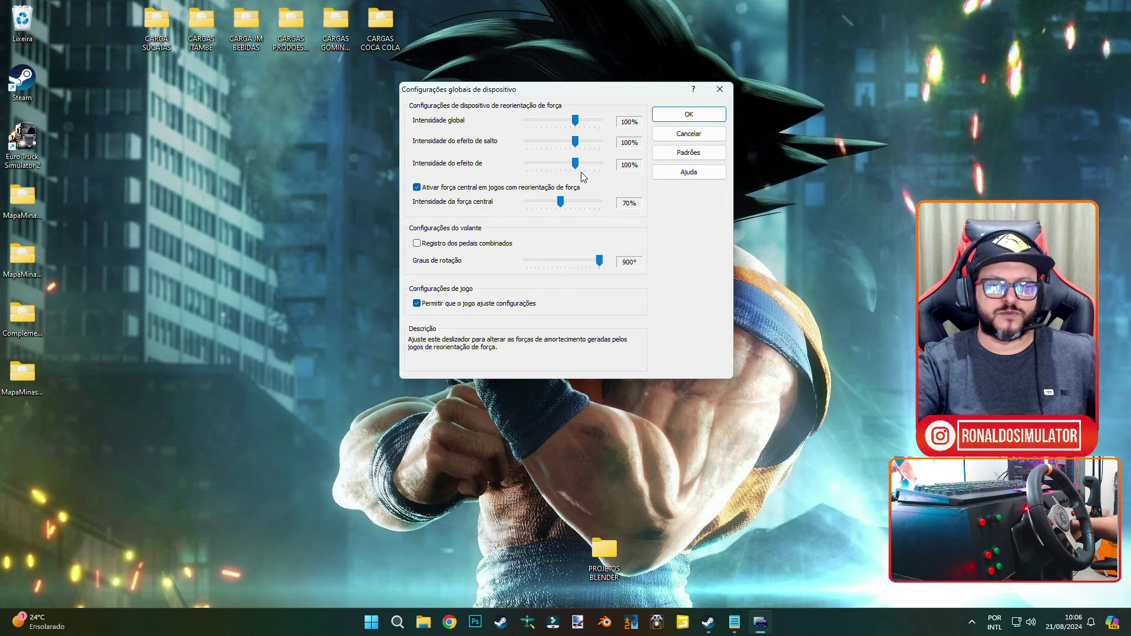
pyautogui.moveTo(623, 90); pyautogui.dragTo(605, 83)
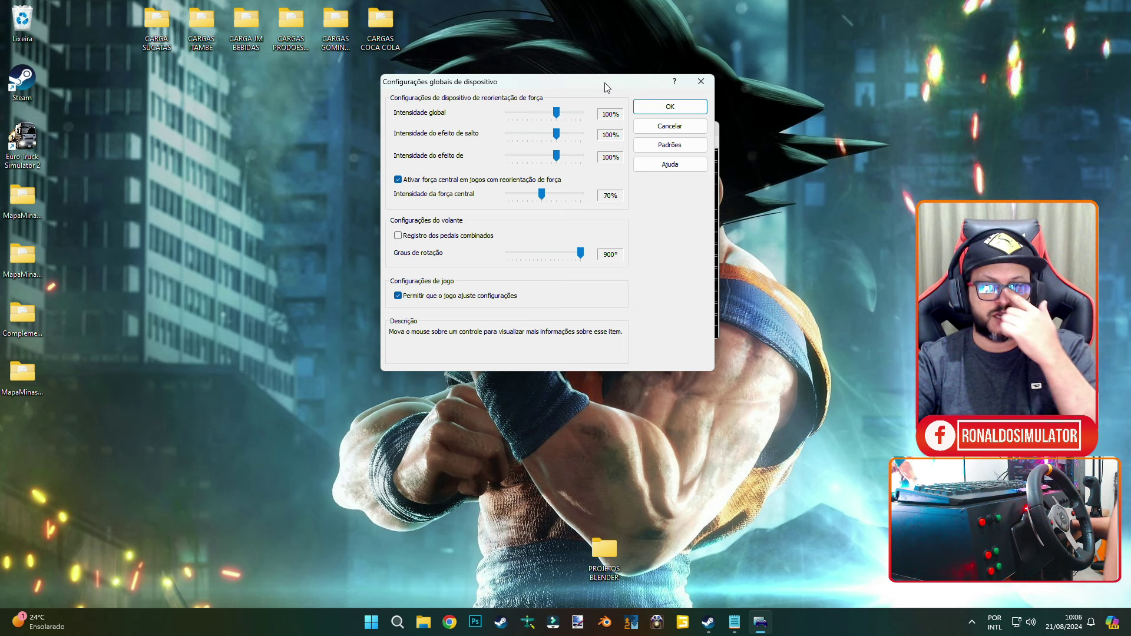
pyautogui.moveTo(404, 185)
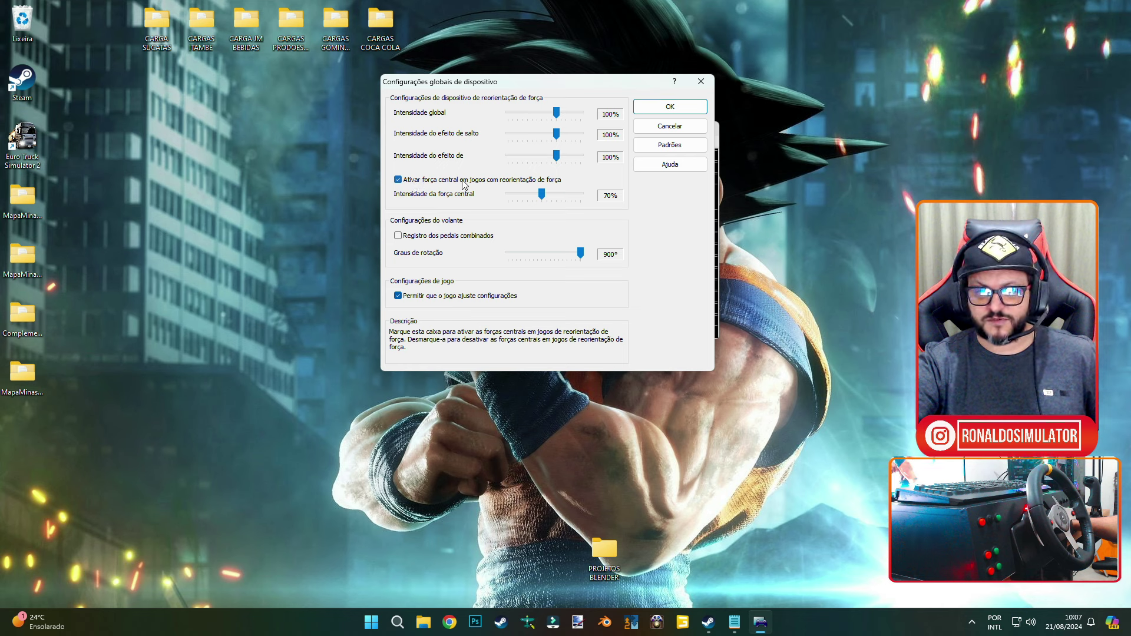
pyautogui.moveTo(543, 208)
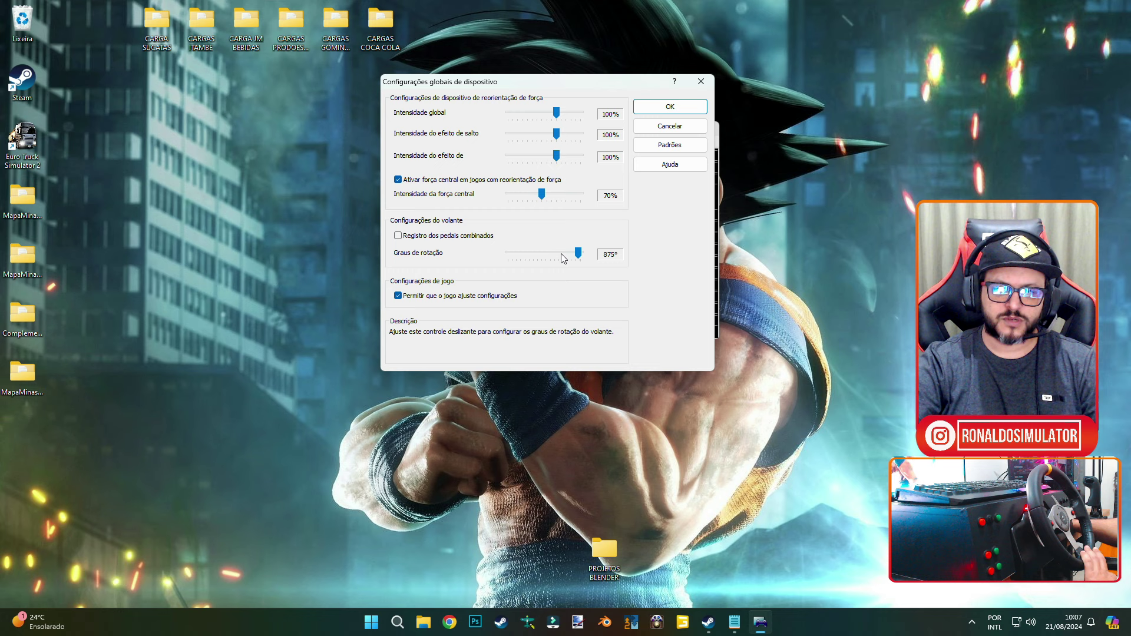
pyautogui.moveTo(578, 254); pyautogui.dragTo(596, 255)
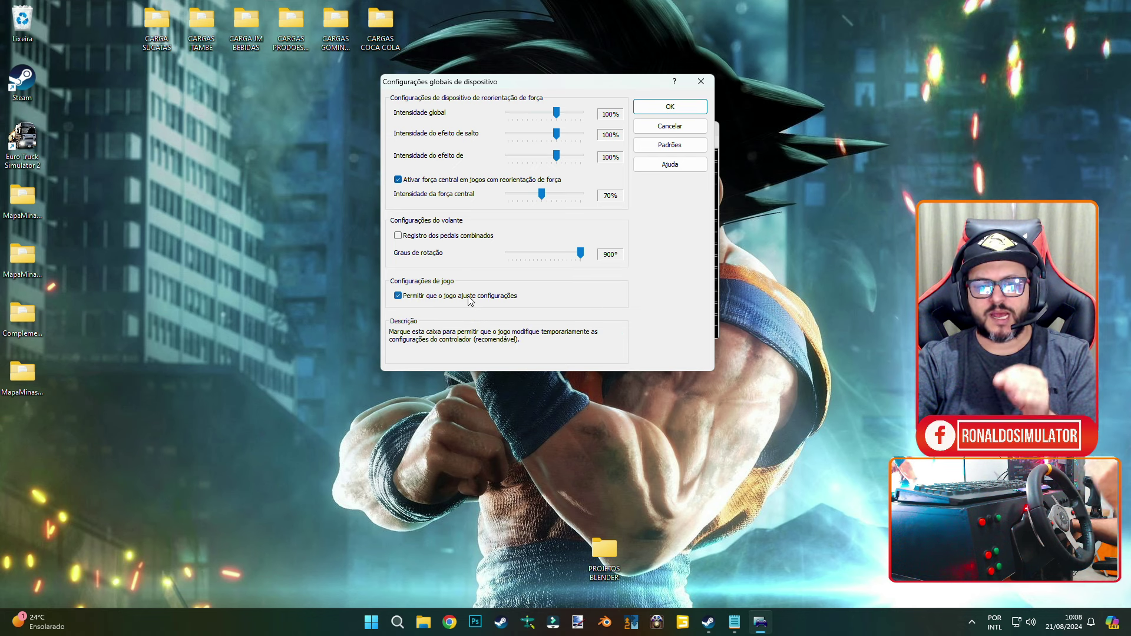
pyautogui.click(687, 112)
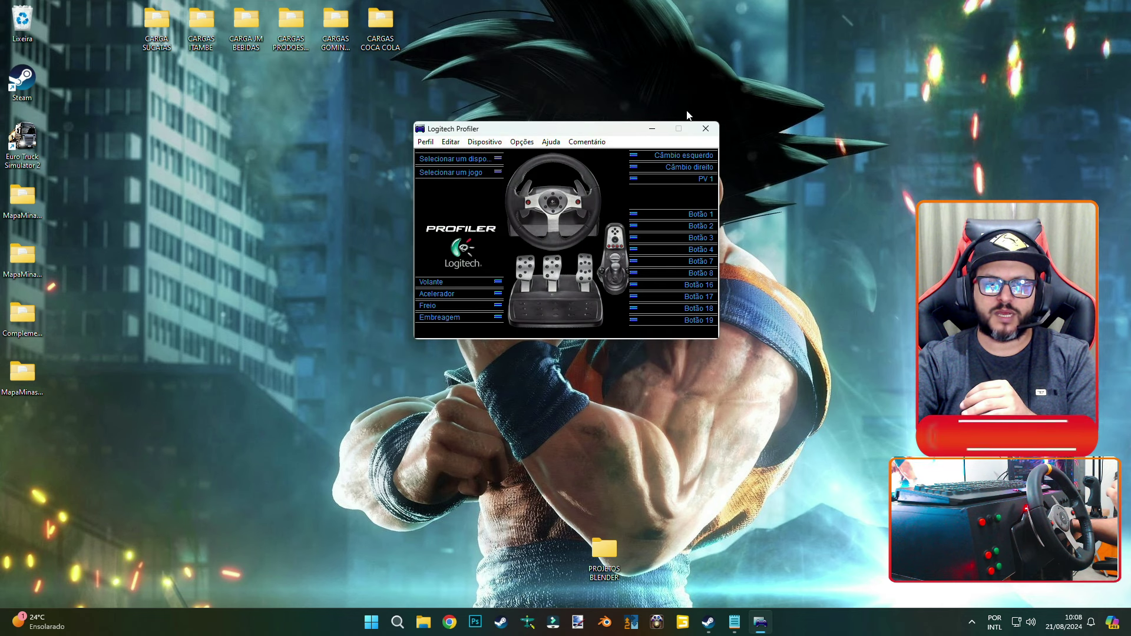
# - Open the list of installed game controllers from Profiler and select Logitech G25 Racing Wheel USB
pyautogui.click(452, 145)
pyautogui.moveTo(428, 146)
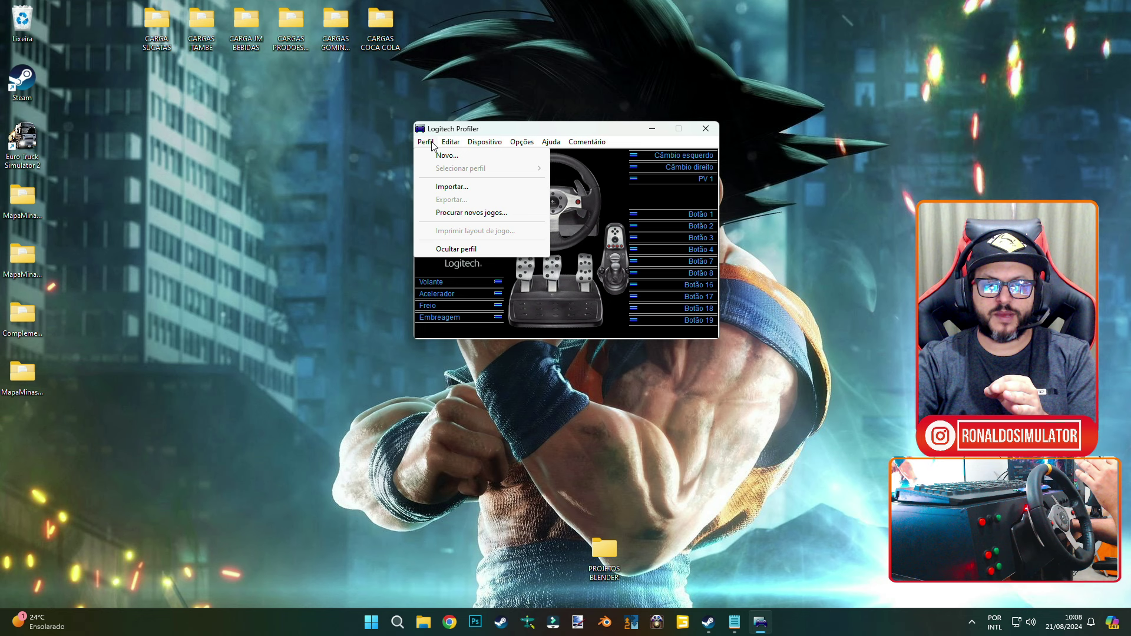
pyautogui.moveTo(520, 147)
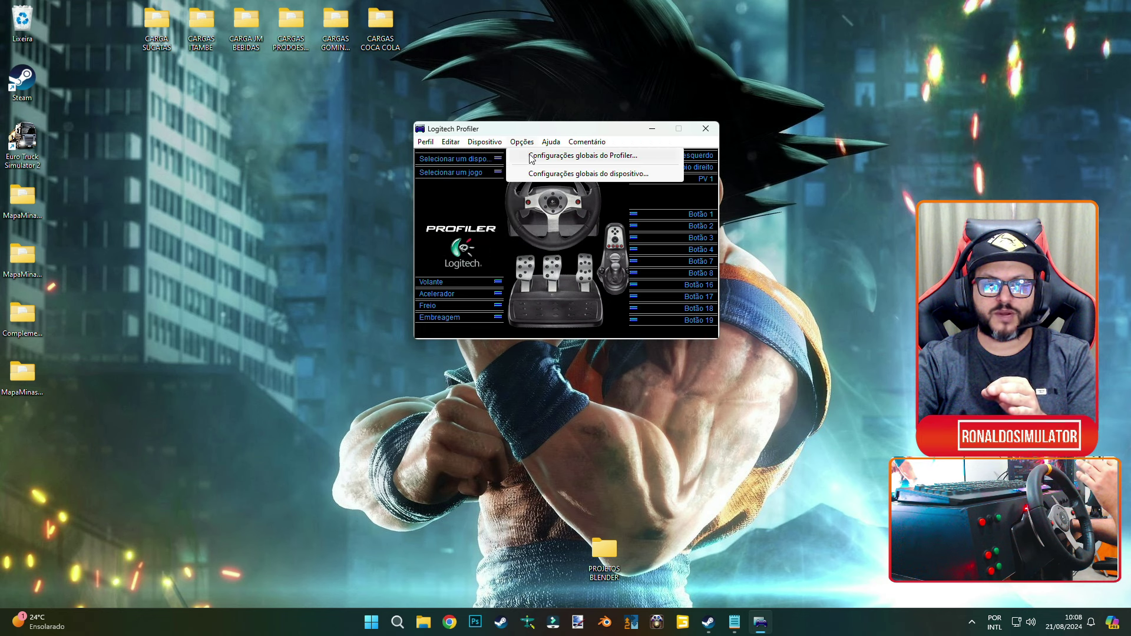
pyautogui.moveTo(487, 150)
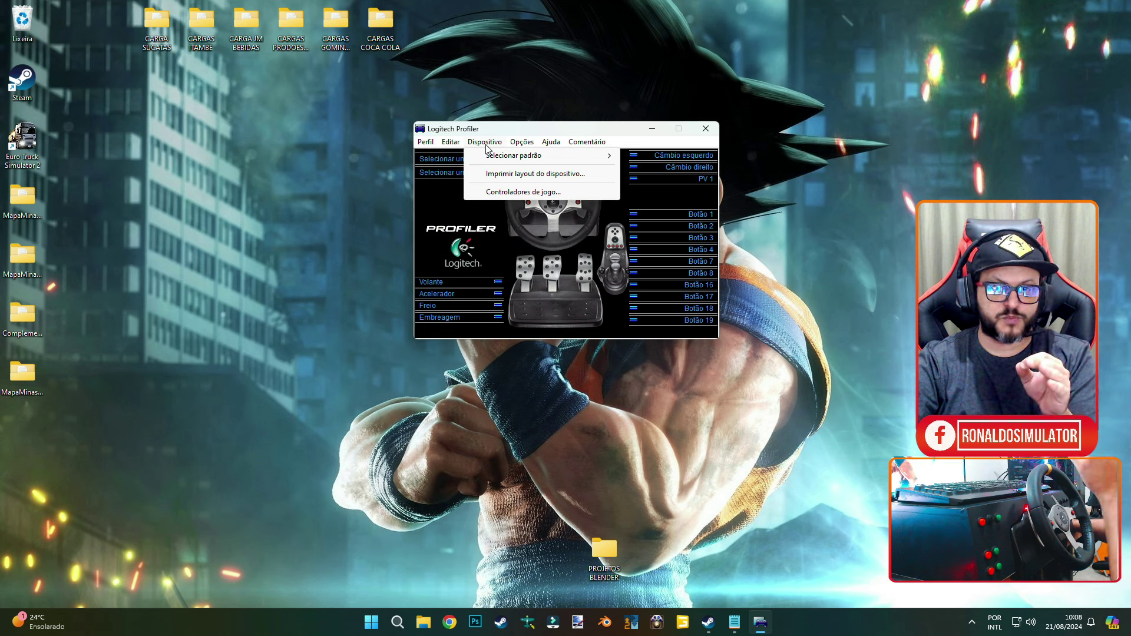
pyautogui.click(516, 193)
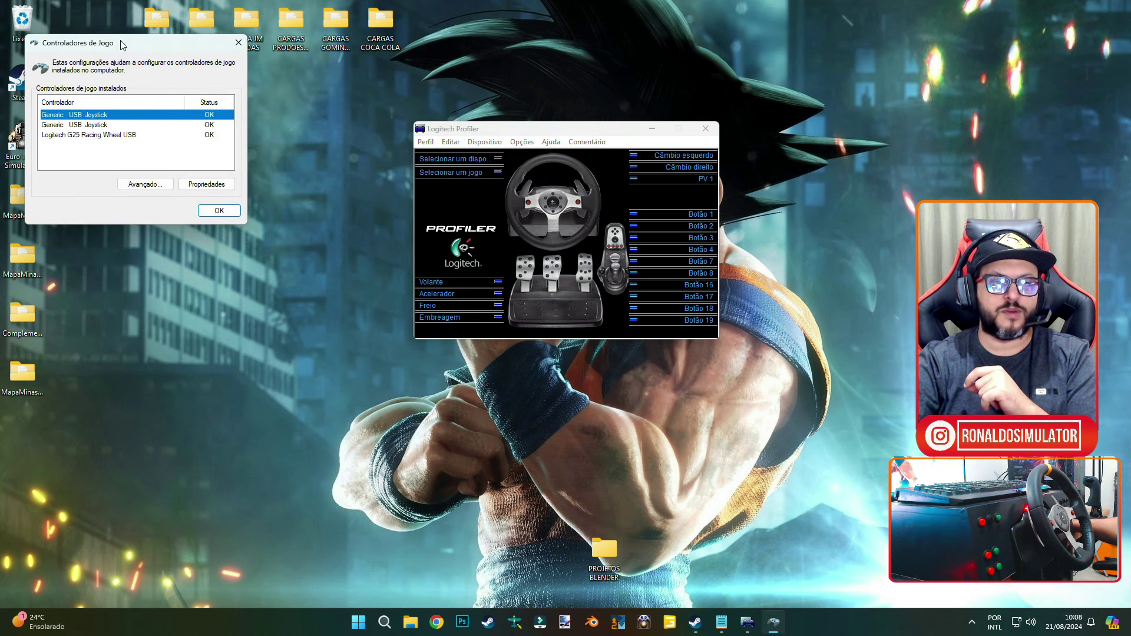
pyautogui.moveTo(122, 44); pyautogui.dragTo(522, 100)
pyautogui.click(483, 190)
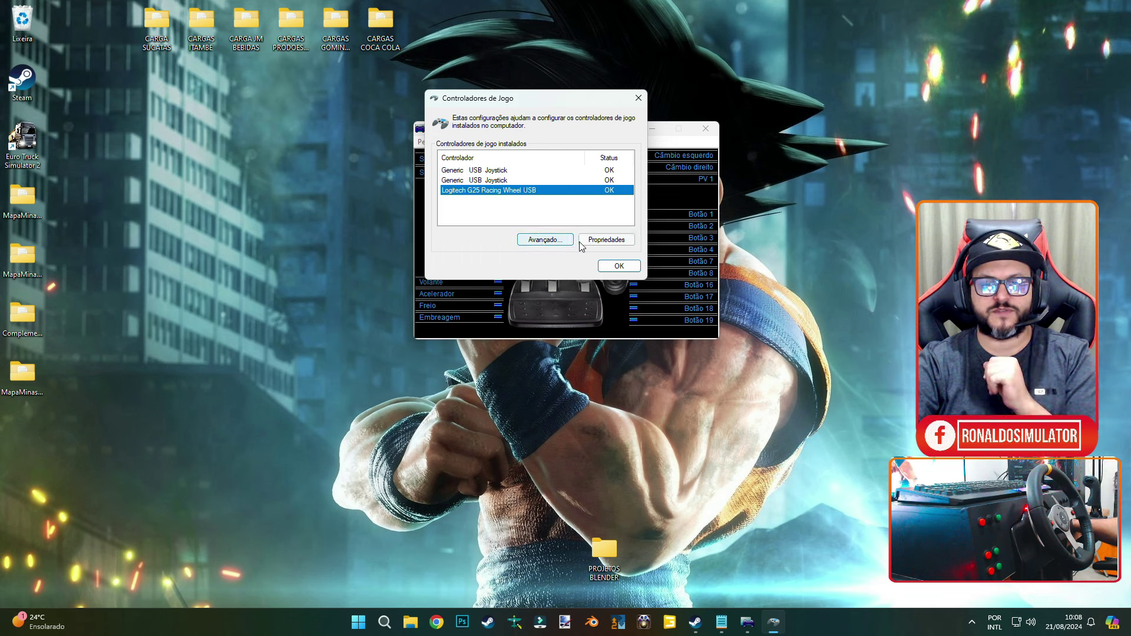
# - Check the preferred device for older programs in the advanced controller settings, leaving Generic USB Joystick selected
pyautogui.click(561, 242)
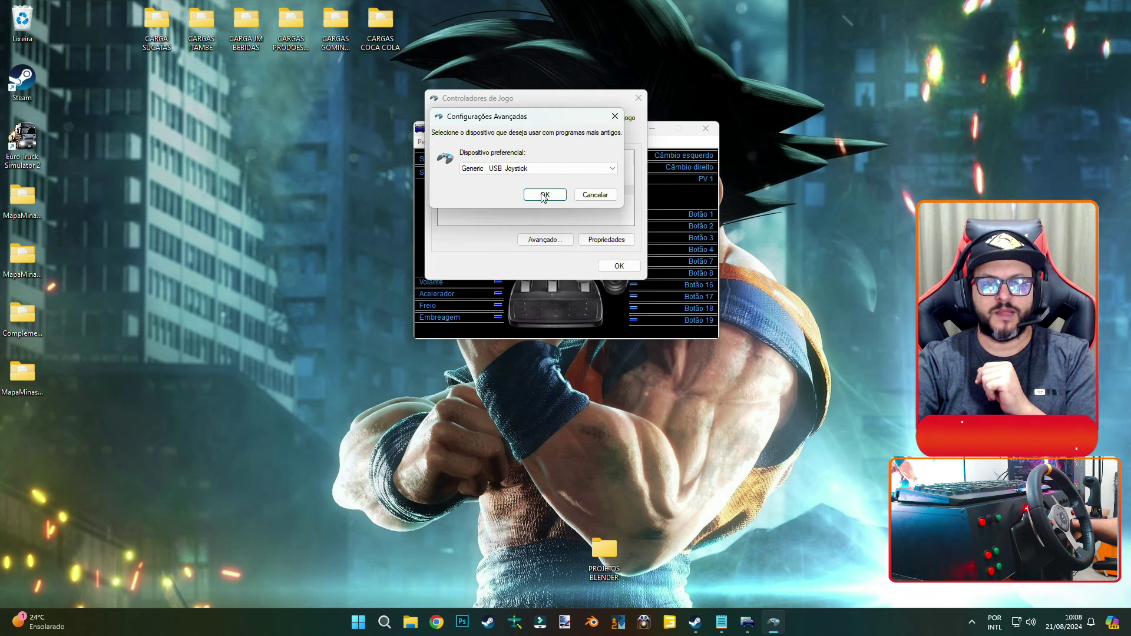
pyautogui.click(558, 170)
pyautogui.click(512, 197)
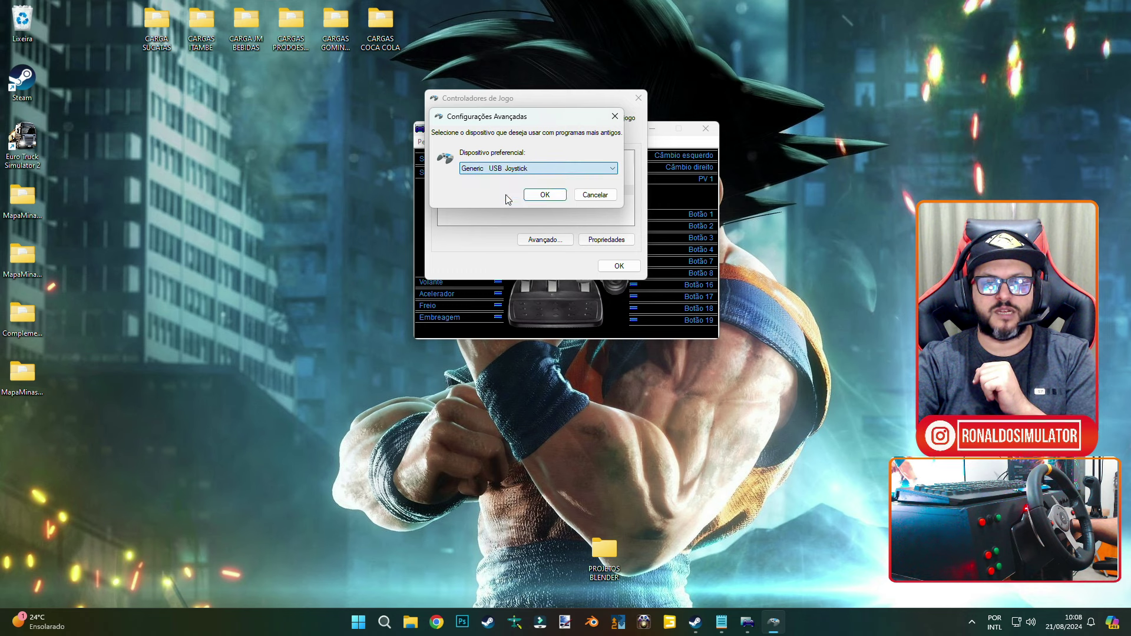
pyautogui.click(540, 197)
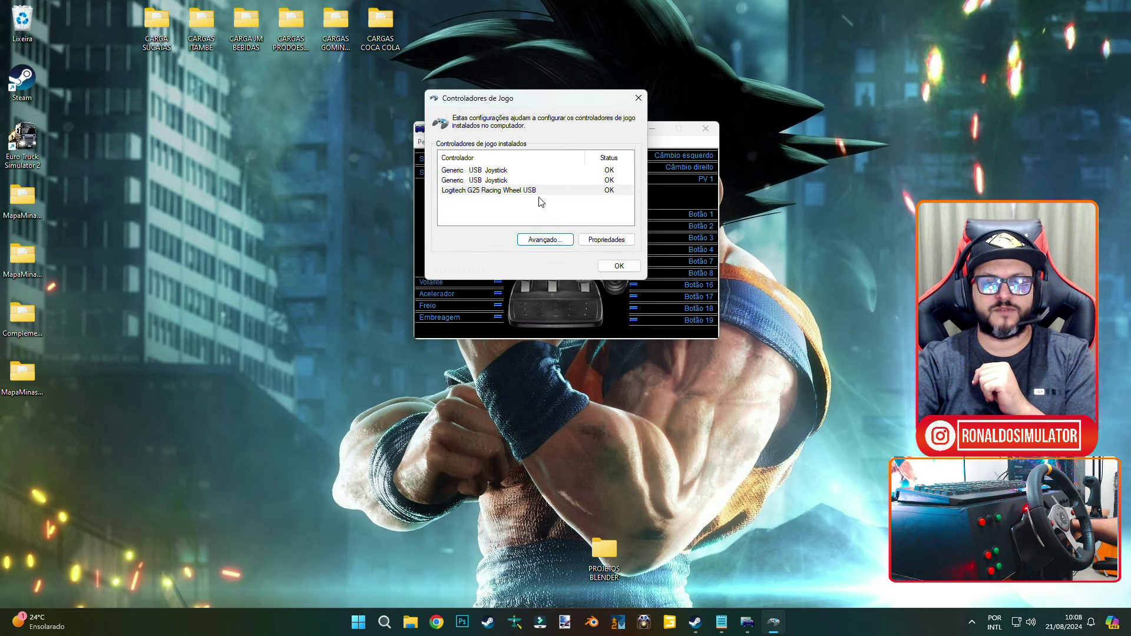
# - Review the Logitech G25 wheel's test page and its rotation and force feedback settings, and close all controller windows and Profiler
pyautogui.click(610, 241)
pyautogui.moveTo(613, 116); pyautogui.dragTo(602, 92)
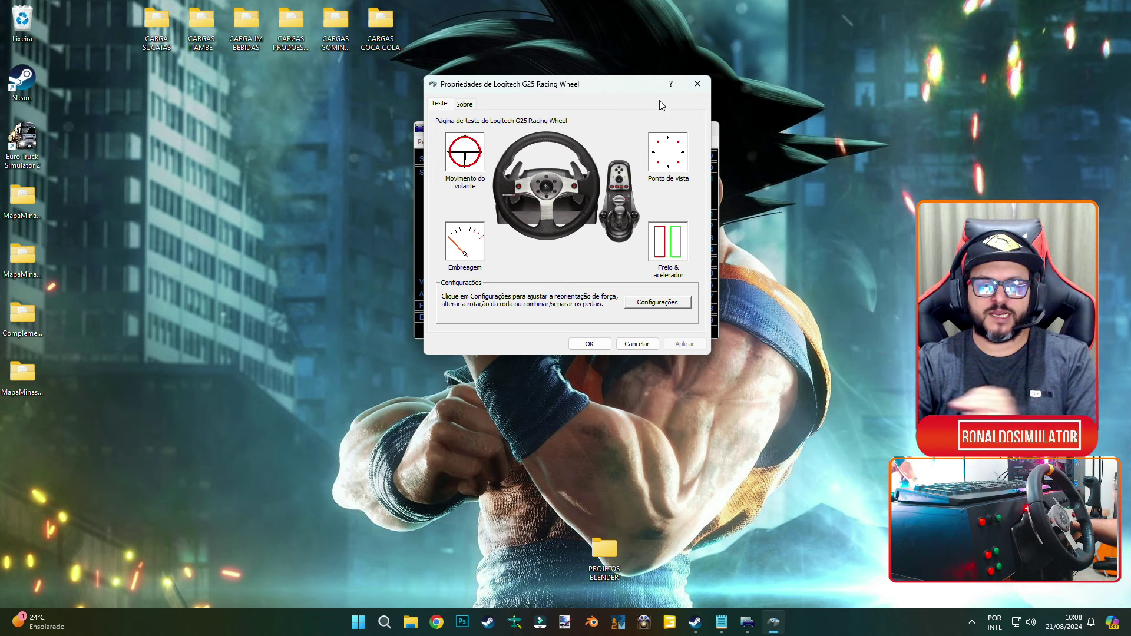
pyautogui.click(652, 308)
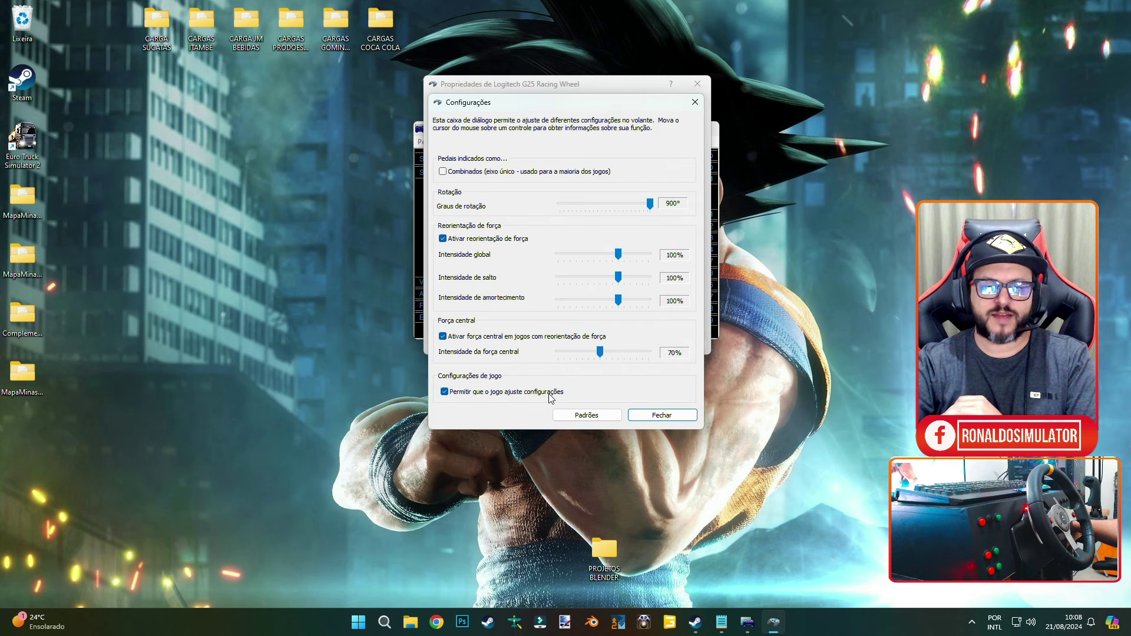
pyautogui.click(695, 102)
pyautogui.click(697, 84)
pyautogui.click(639, 98)
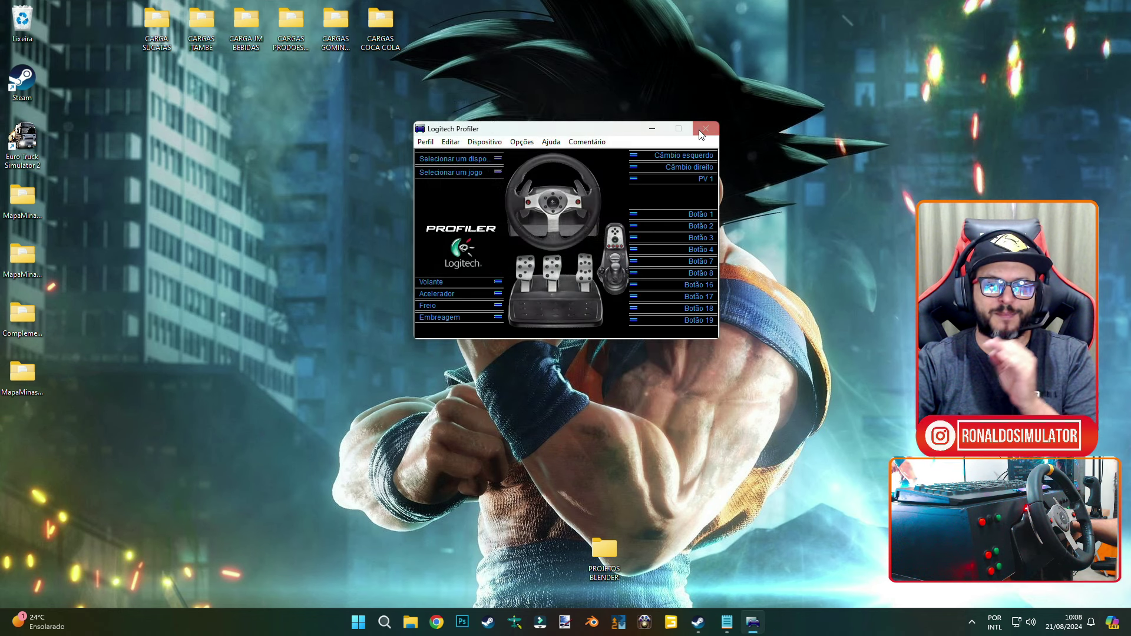
pyautogui.click(705, 128)
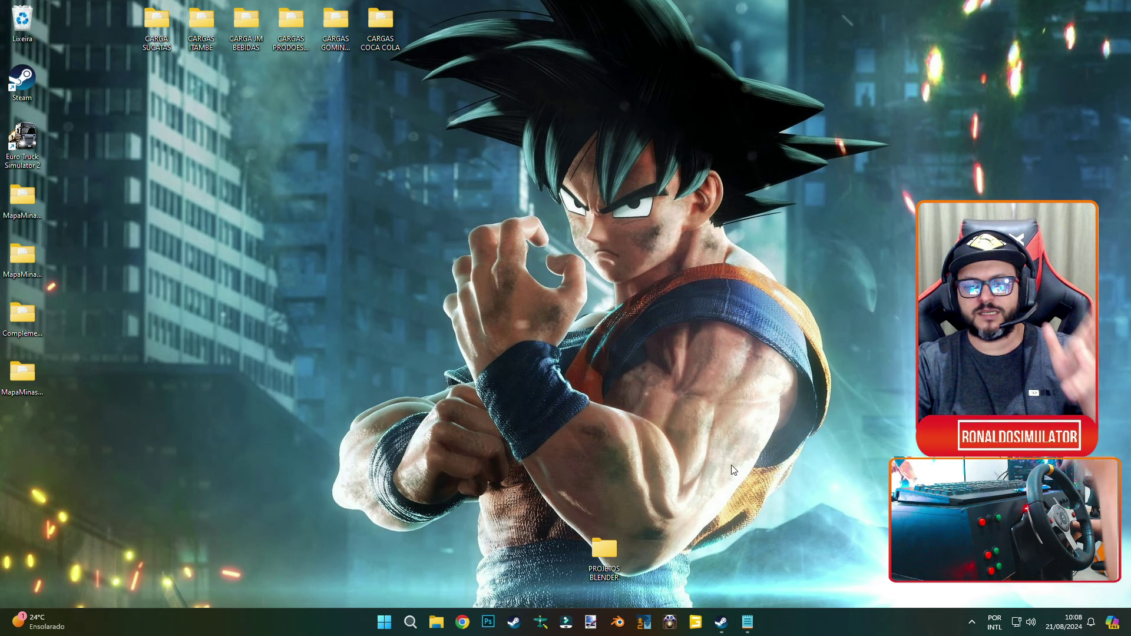
# - Switch to Steam and launch Euro Truck Simulator 2 with the DirectX11 (64-bit) option
pyautogui.click(720, 622)
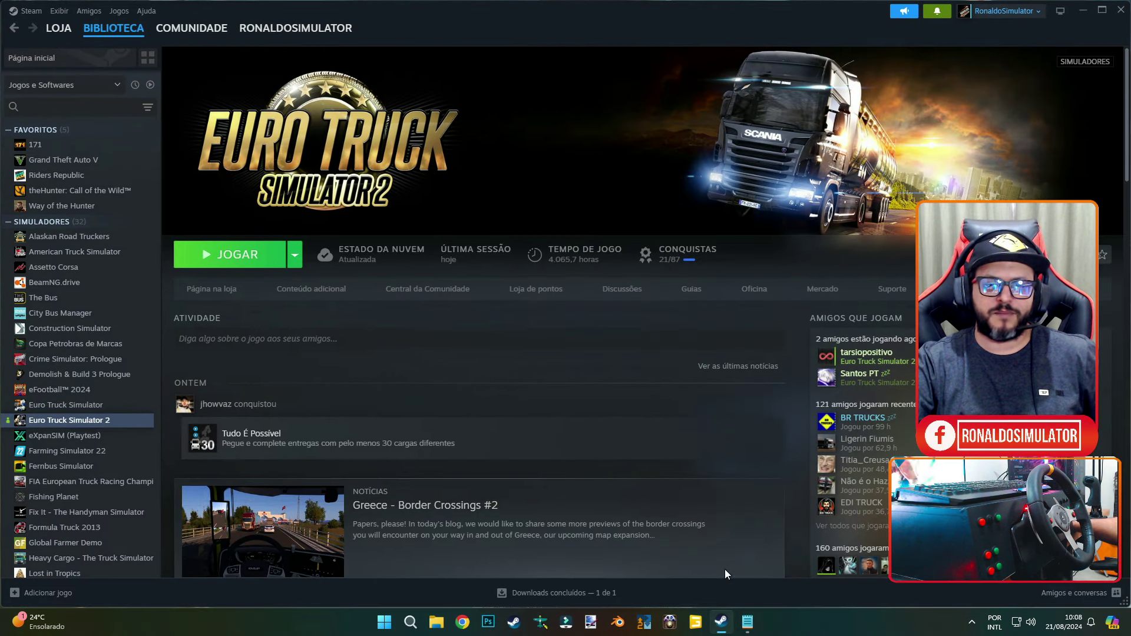
pyautogui.click(251, 266)
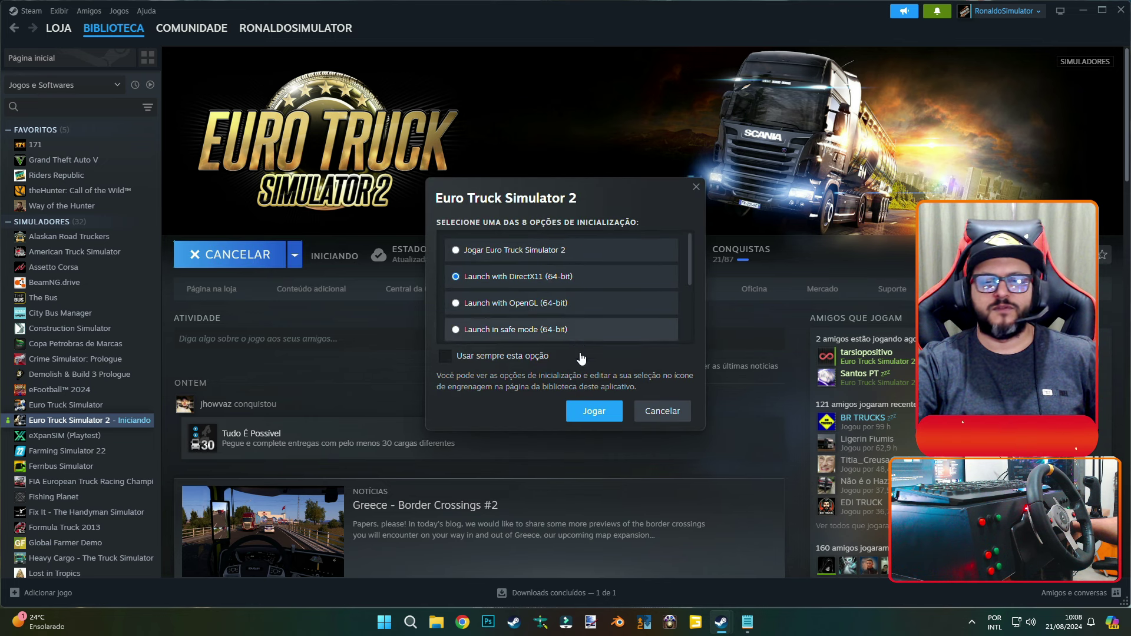
pyautogui.click(594, 411)
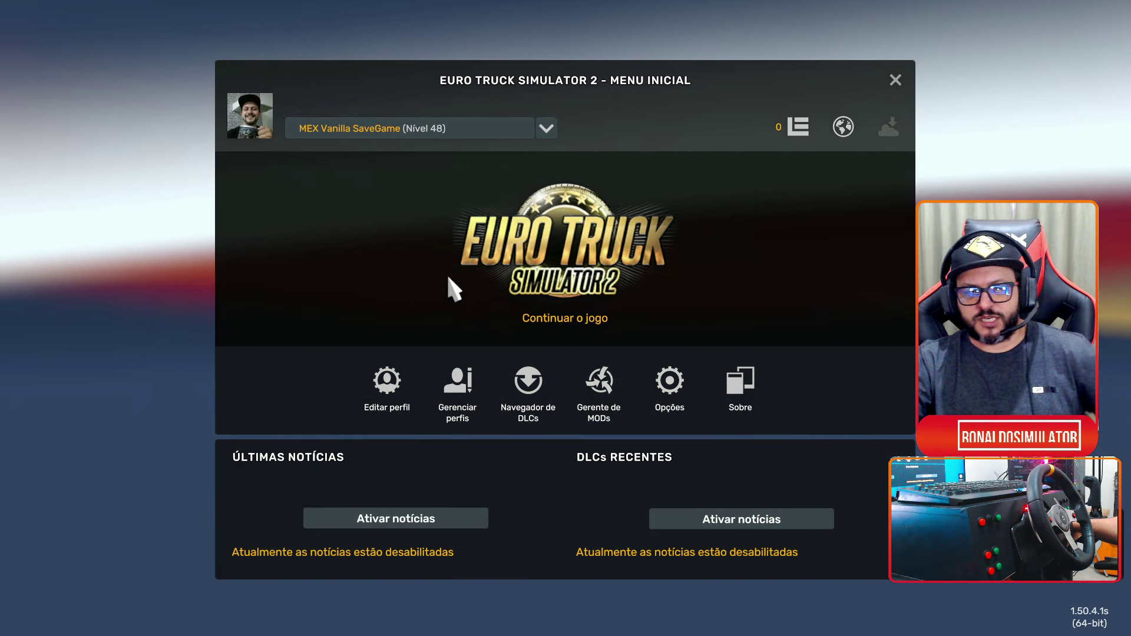
# - Open the Controles page in the game's options
pyautogui.click(670, 399)
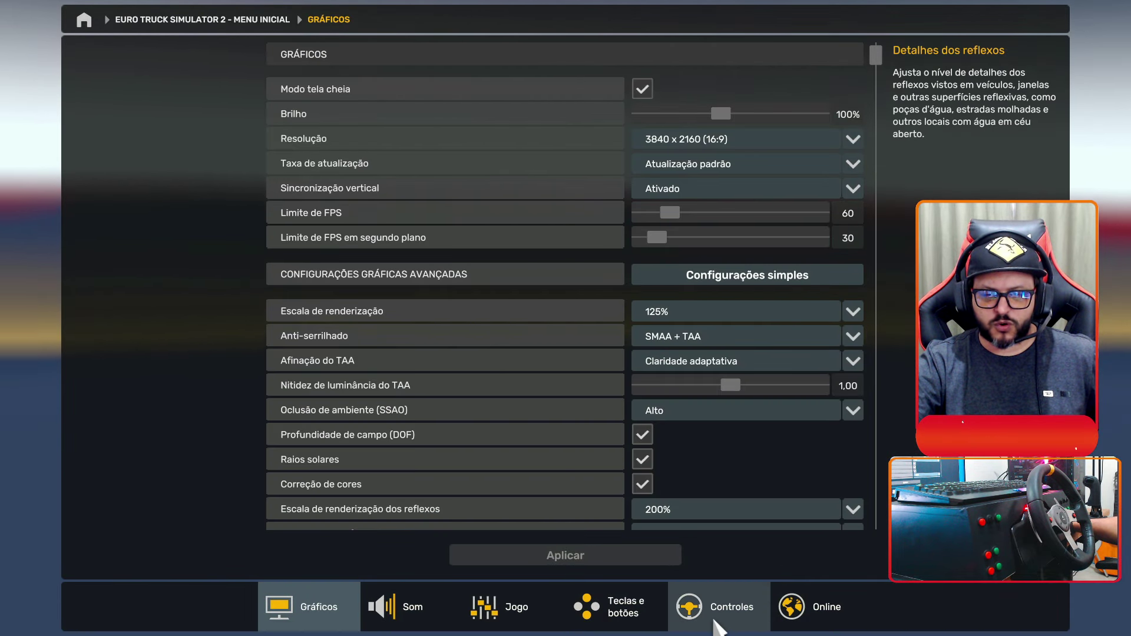
pyautogui.click(725, 612)
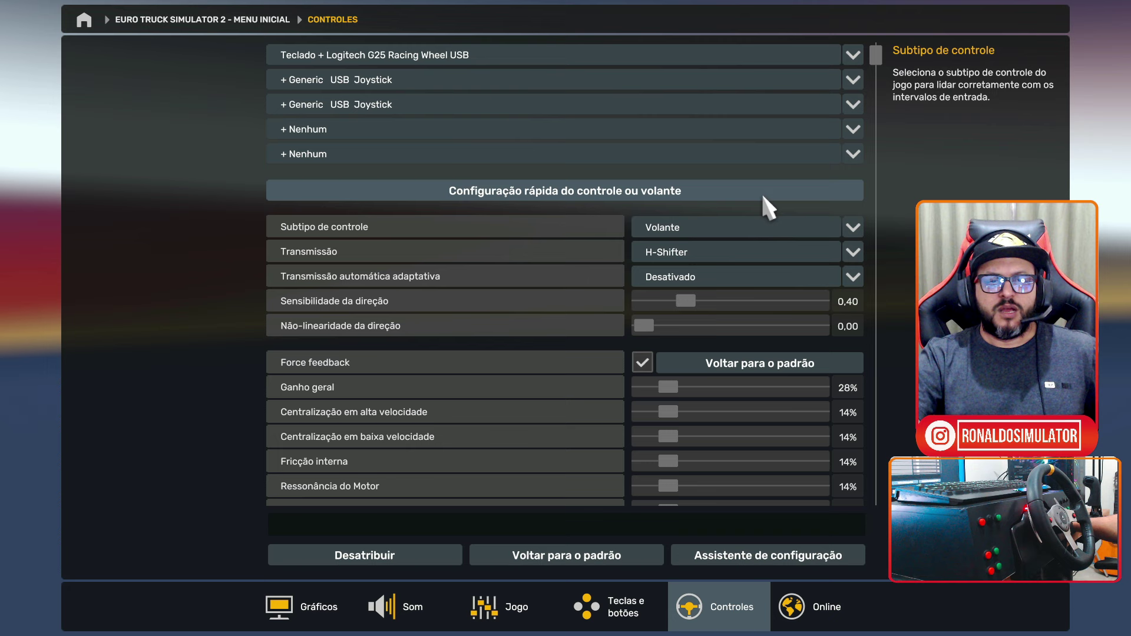